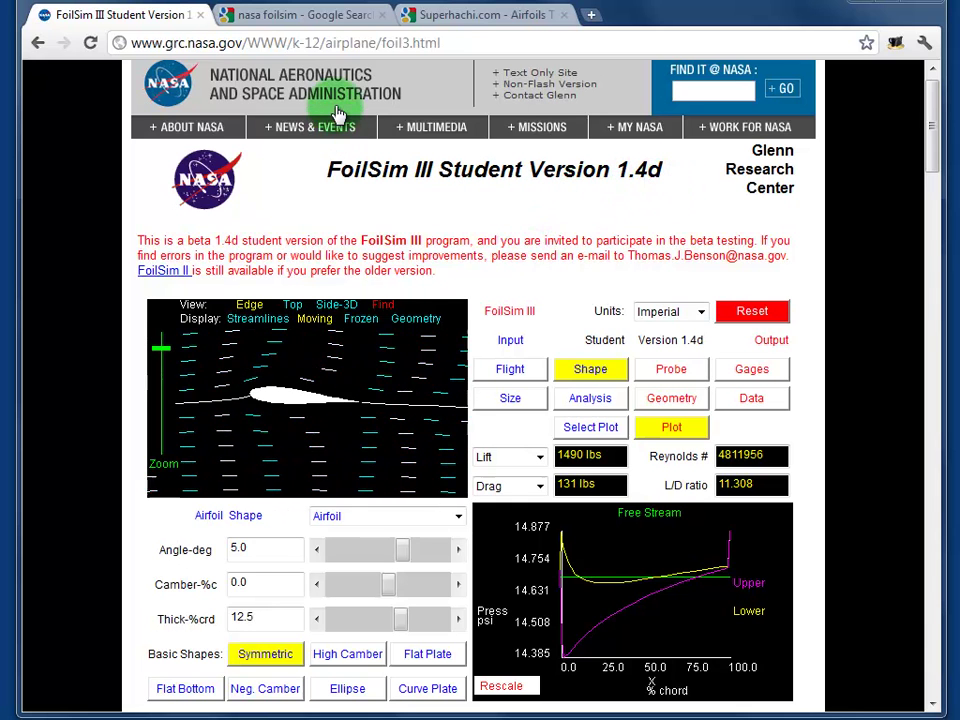
# Step: Look at the Google search results for "nasa foilsim" and return to the FoilSim III page
pyautogui.click(313, 22)
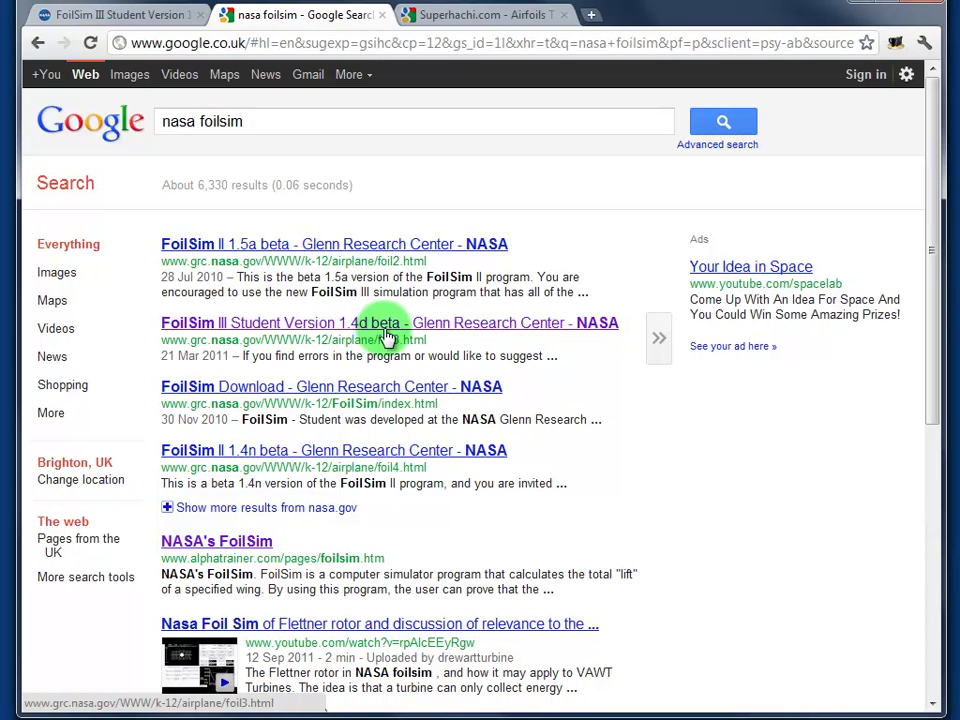
pyautogui.click(146, 18)
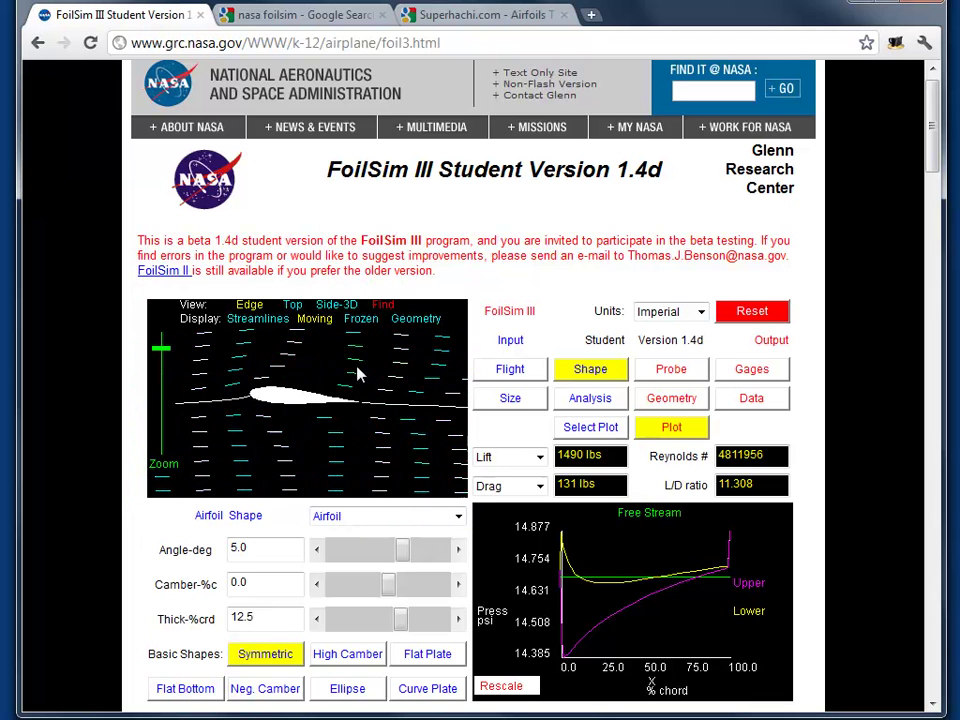
# Step: Compare the airfoil's Streamlines, Moving, Frozen and Geometry displays, finishing with Streamlines
pyautogui.click(260, 320)
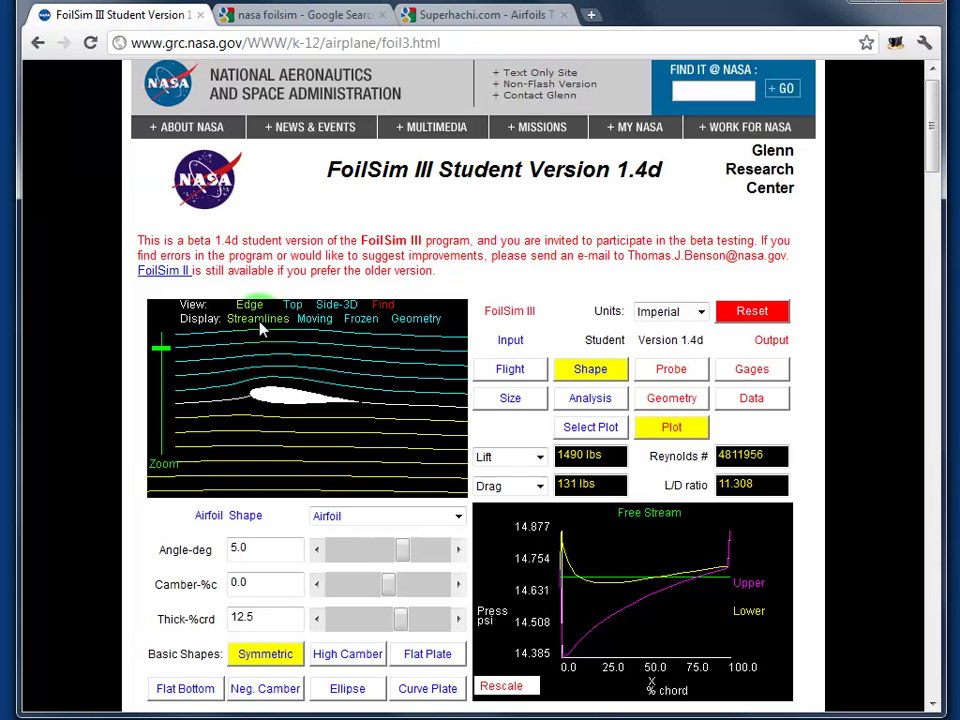
pyautogui.click(314, 322)
pyautogui.click(362, 324)
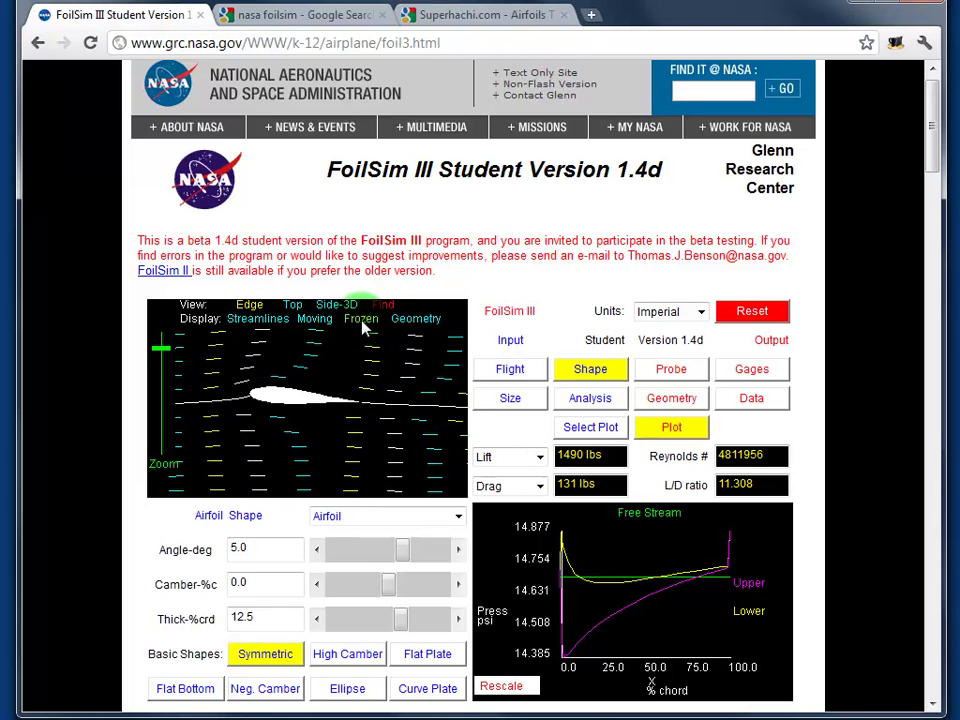
pyautogui.click(412, 322)
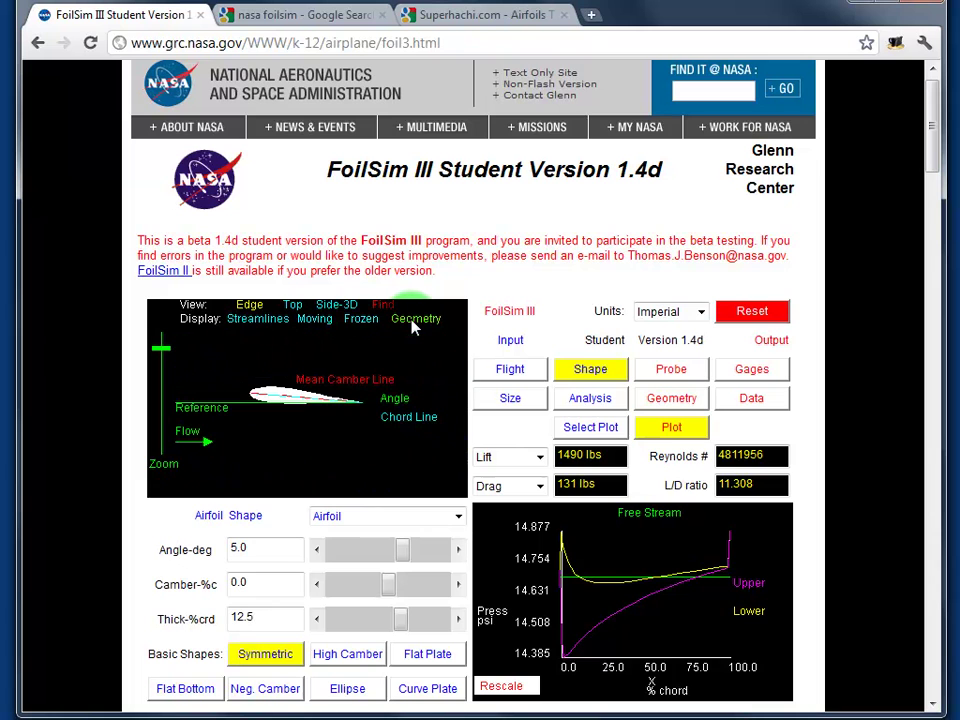
pyautogui.click(284, 320)
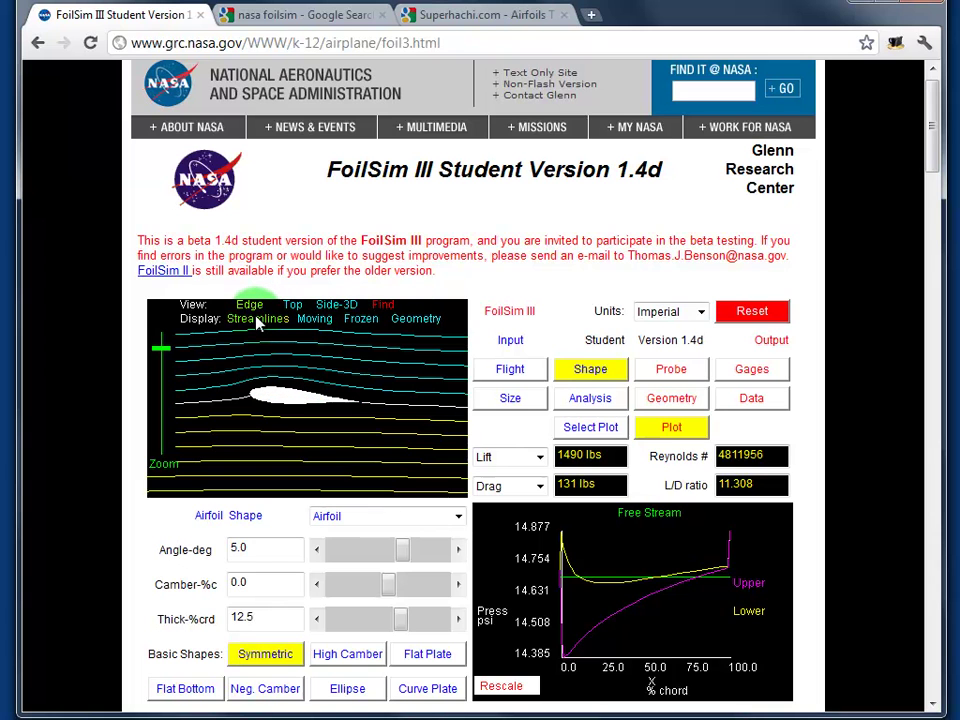
# Step: Examine the wing in the Side-3D view and return to the Edge view with the Streamlines display
pyautogui.click(254, 305)
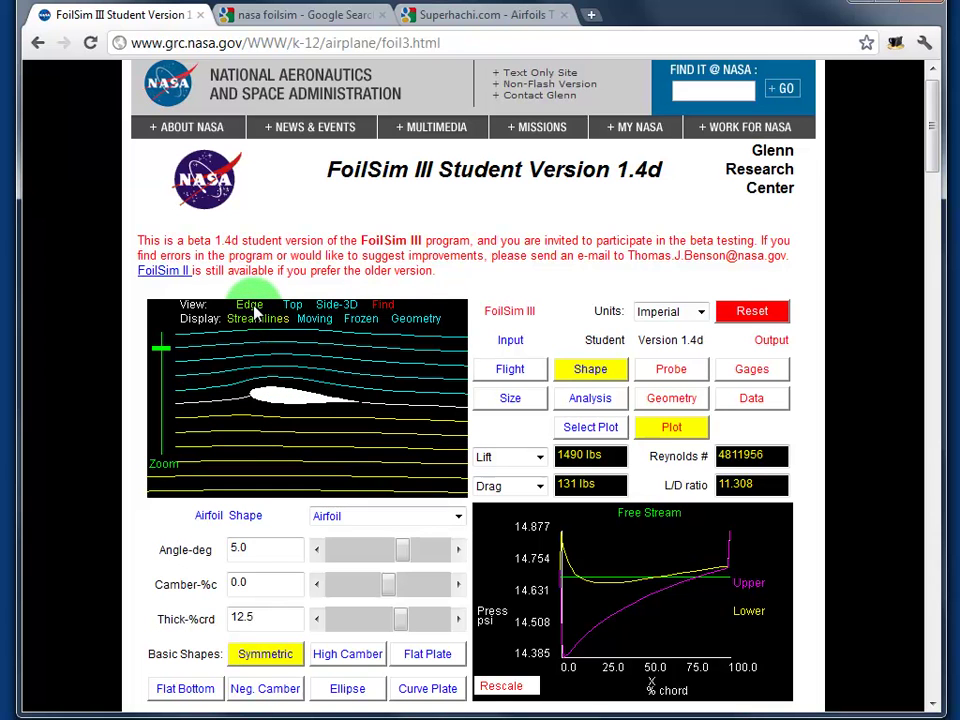
pyautogui.click(293, 306)
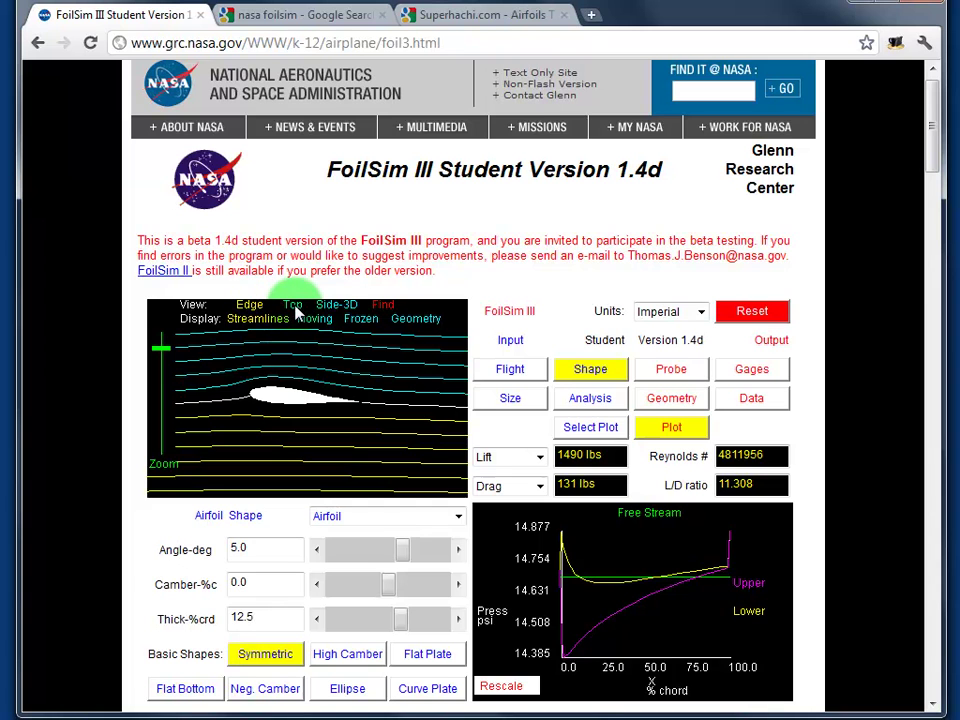
pyautogui.click(327, 308)
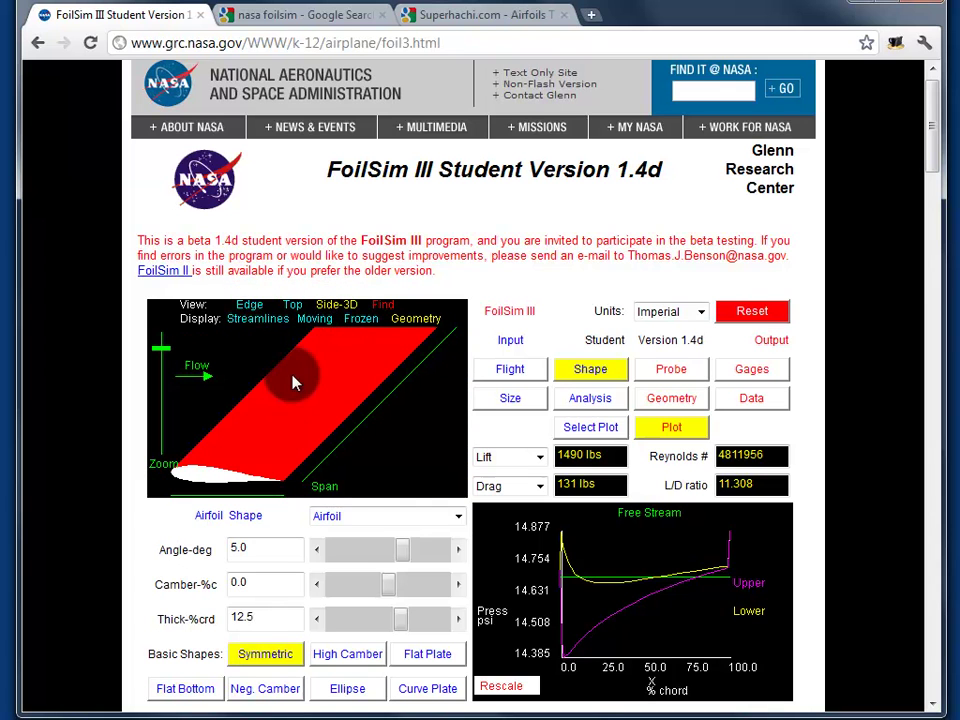
pyautogui.click(258, 441)
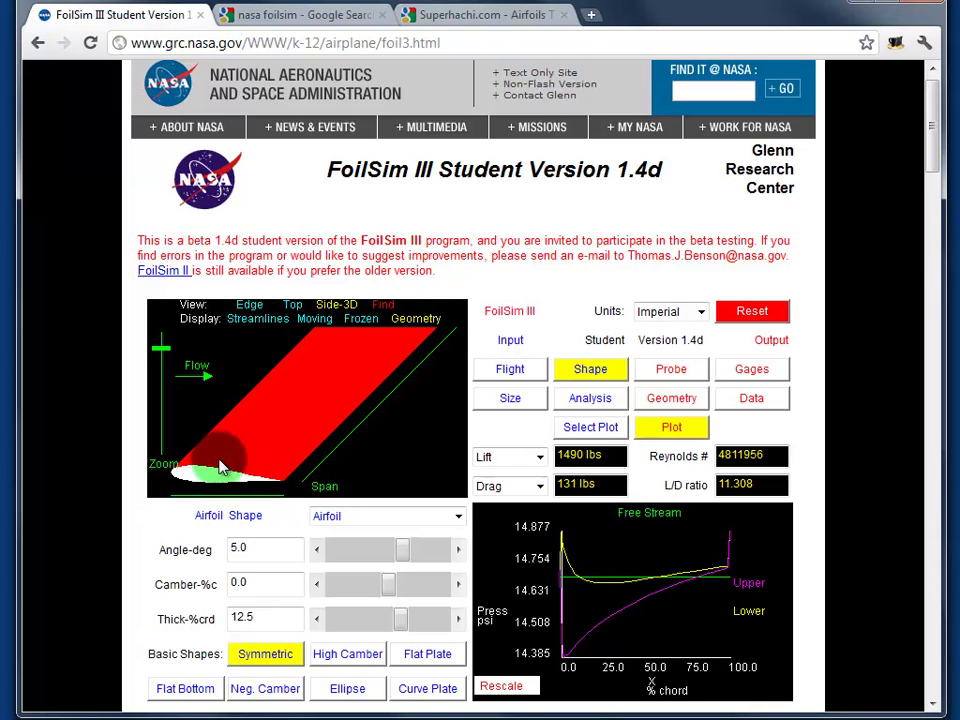
pyautogui.click(252, 311)
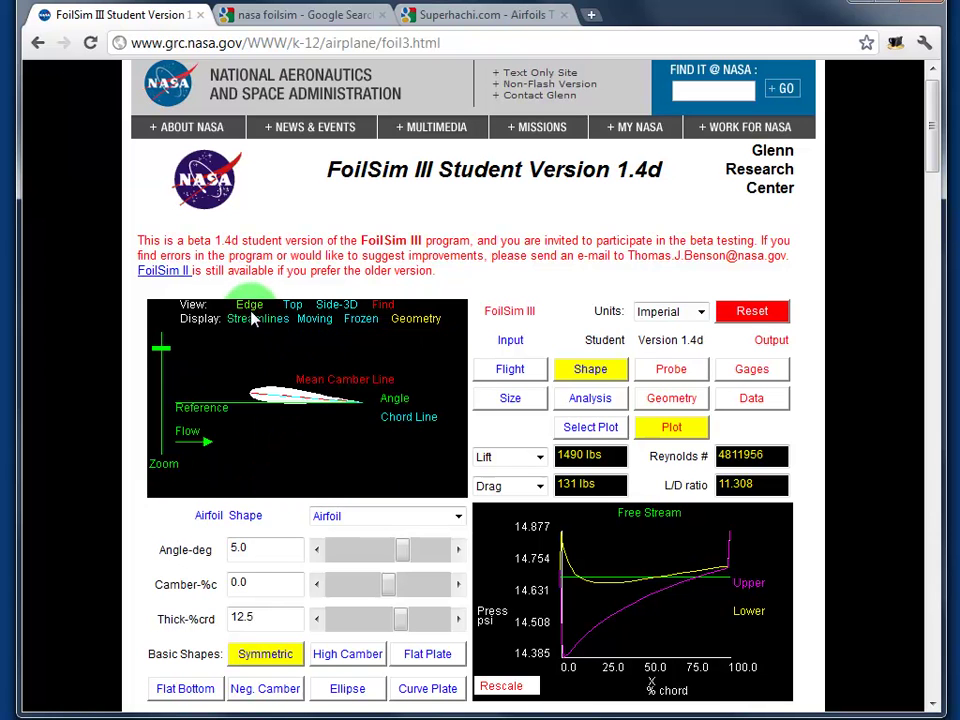
pyautogui.click(252, 318)
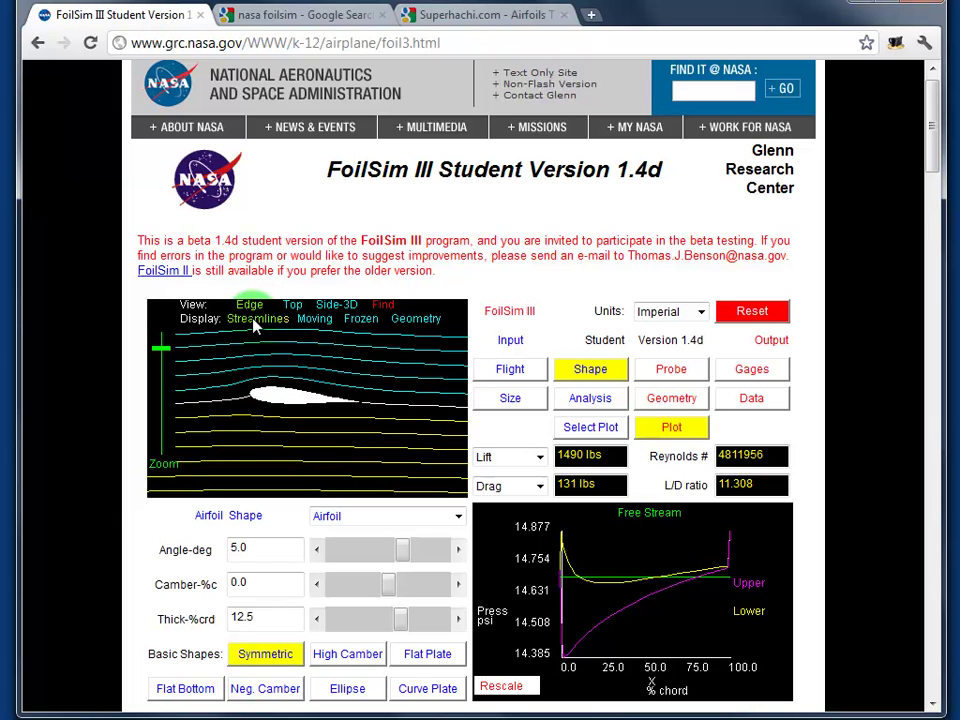
# Step: Switch the simulator's units to Metric
pyautogui.click(704, 314)
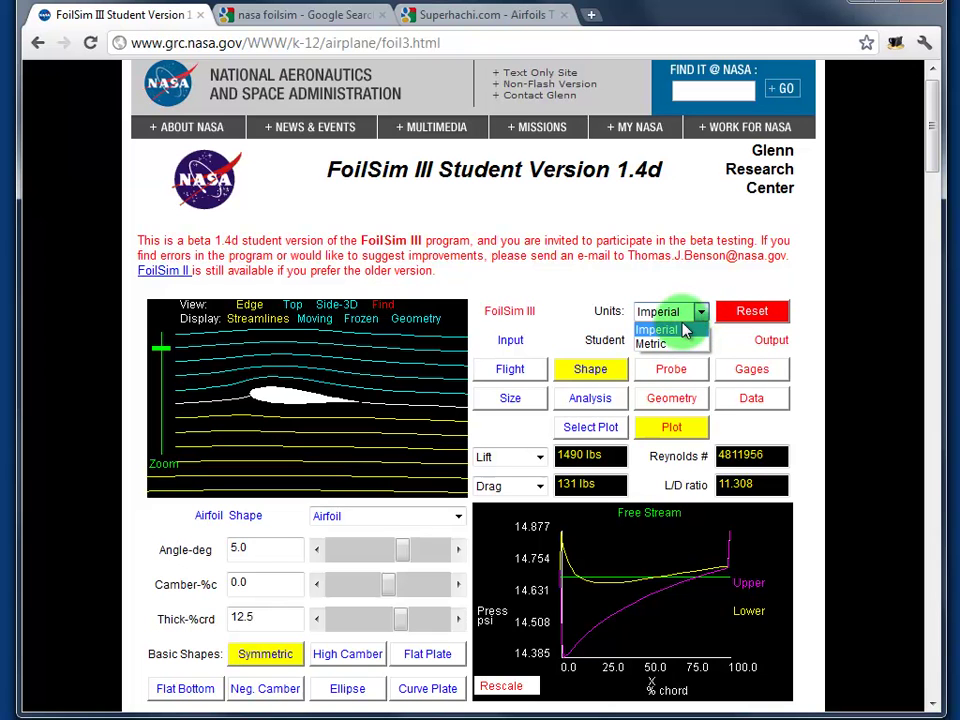
pyautogui.click(665, 346)
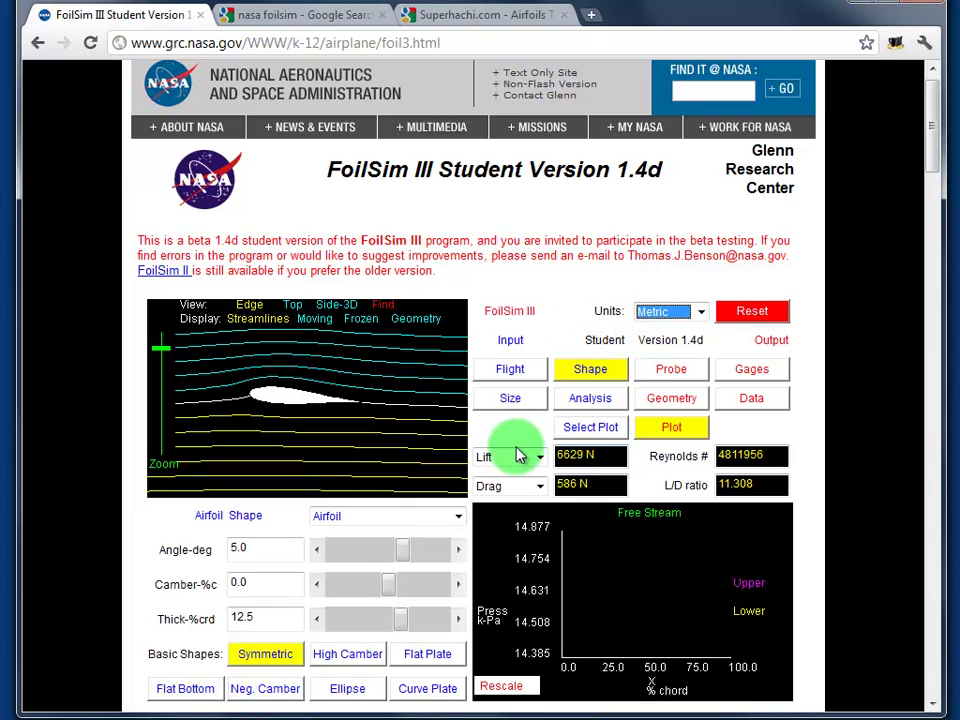
# Step: Review the Flight, Size and Shape input groups of the simulator, finishing on the Flight inputs
pyautogui.click(528, 376)
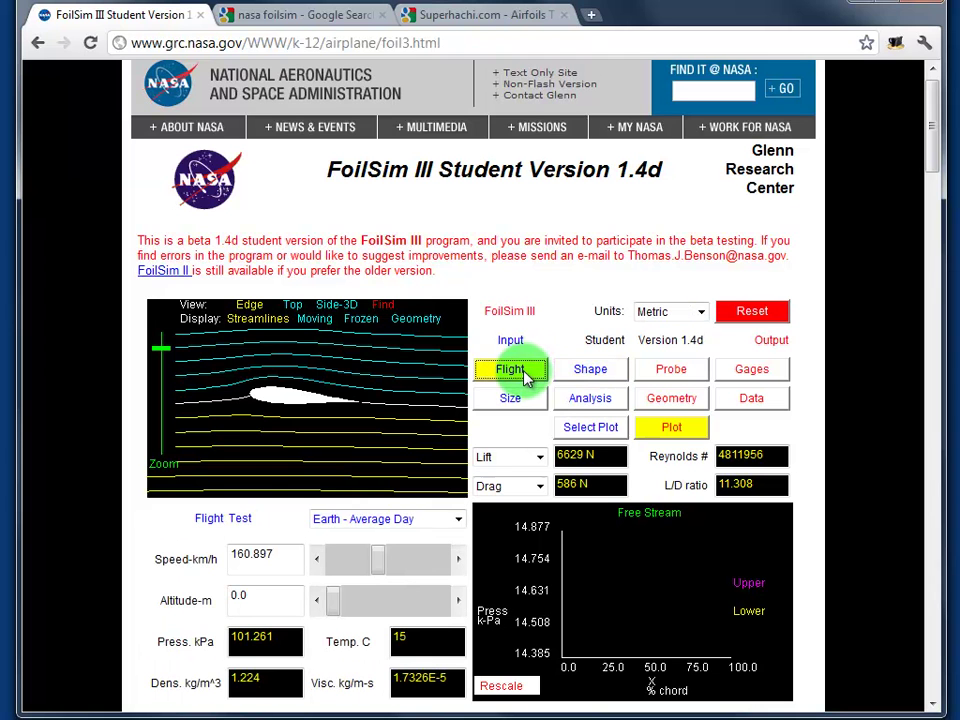
pyautogui.click(517, 398)
pyautogui.click(577, 378)
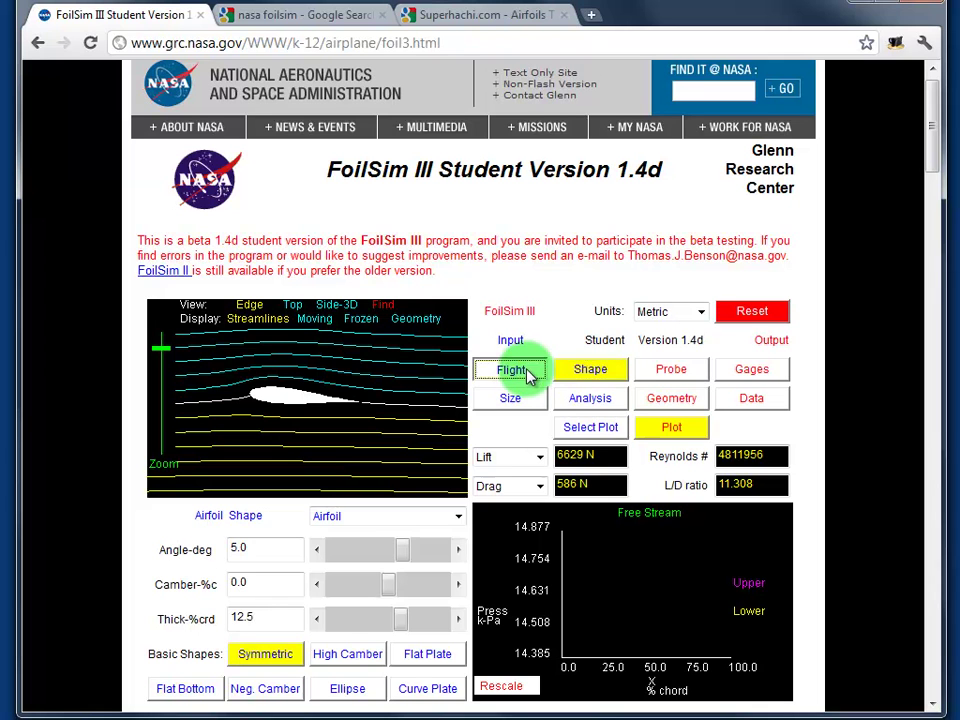
pyautogui.click(528, 374)
pyautogui.click(522, 398)
pyautogui.click(577, 378)
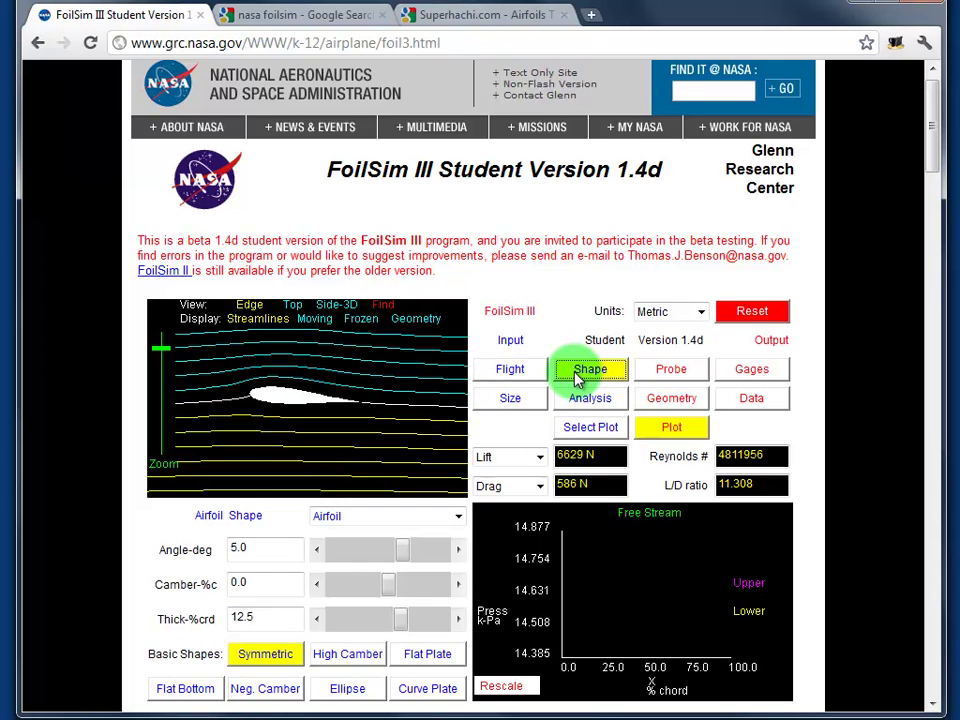
pyautogui.click(524, 374)
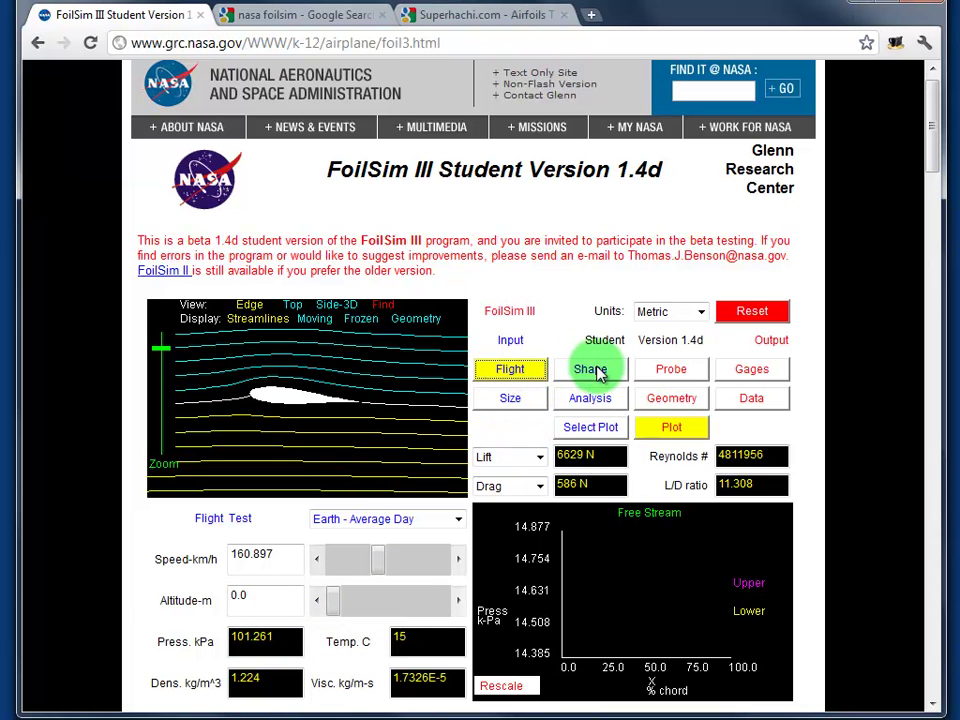
# Step: Open the wing Size inputs and consult the Anatomy of an Airfoil diagram on Superhachi.com for span and chord
pyautogui.click(513, 400)
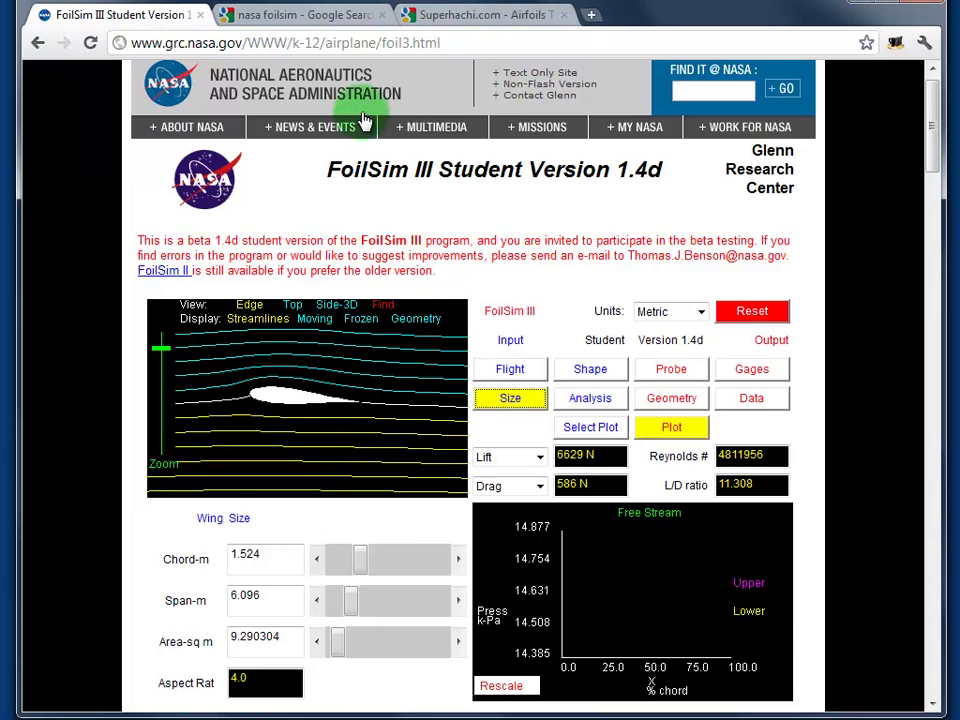
pyautogui.click(470, 16)
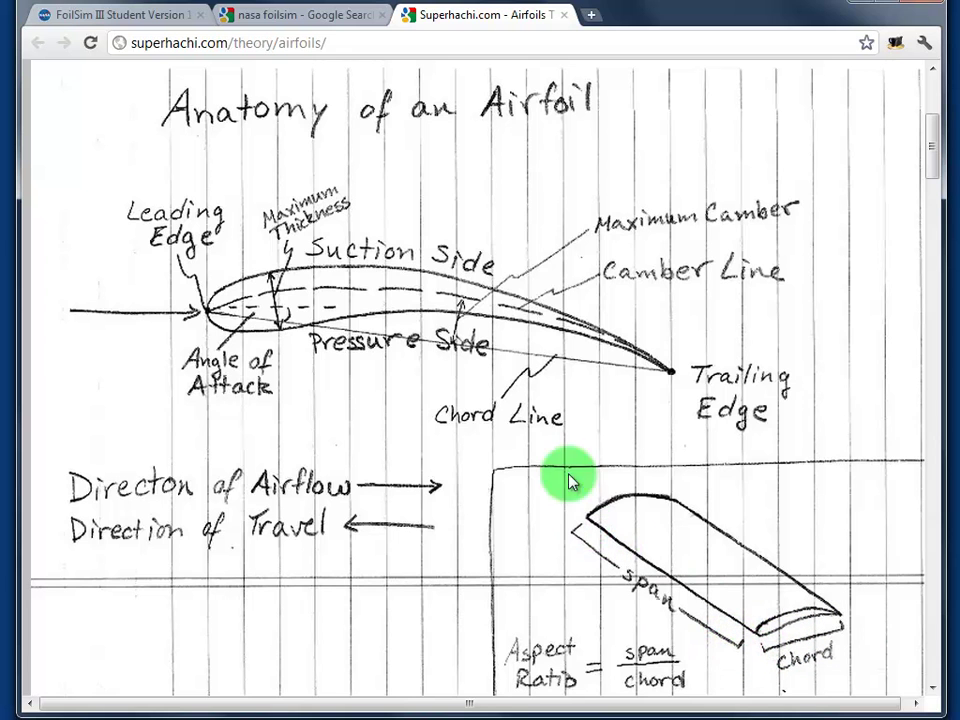
pyautogui.click(147, 20)
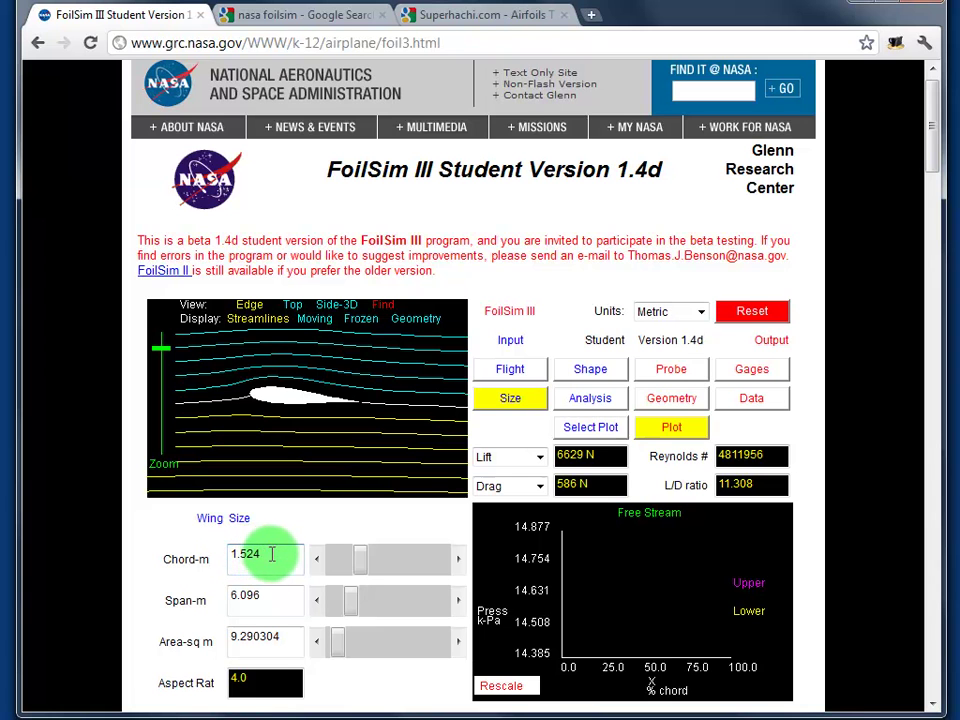
# Step: Increase the wing's chord to about 1.579 m
pyautogui.click(460, 566)
pyautogui.moveTo(386, 564); pyautogui.dragTo(361, 570)
pyautogui.click(268, 557)
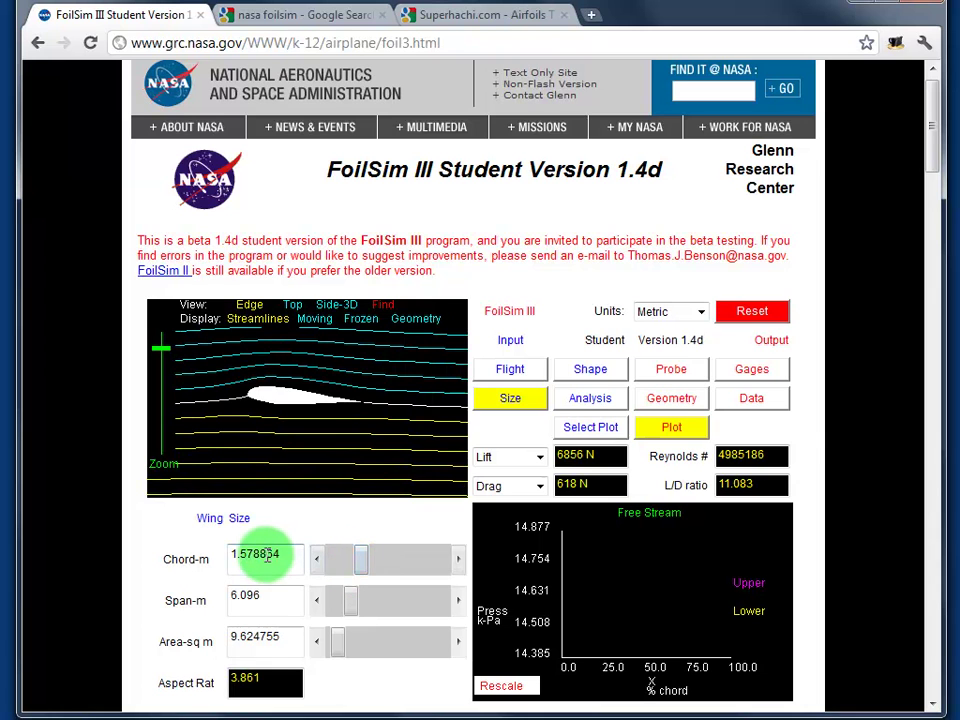
pyautogui.moveTo(275, 554); pyautogui.dragTo(254, 554)
pyautogui.click(250, 554)
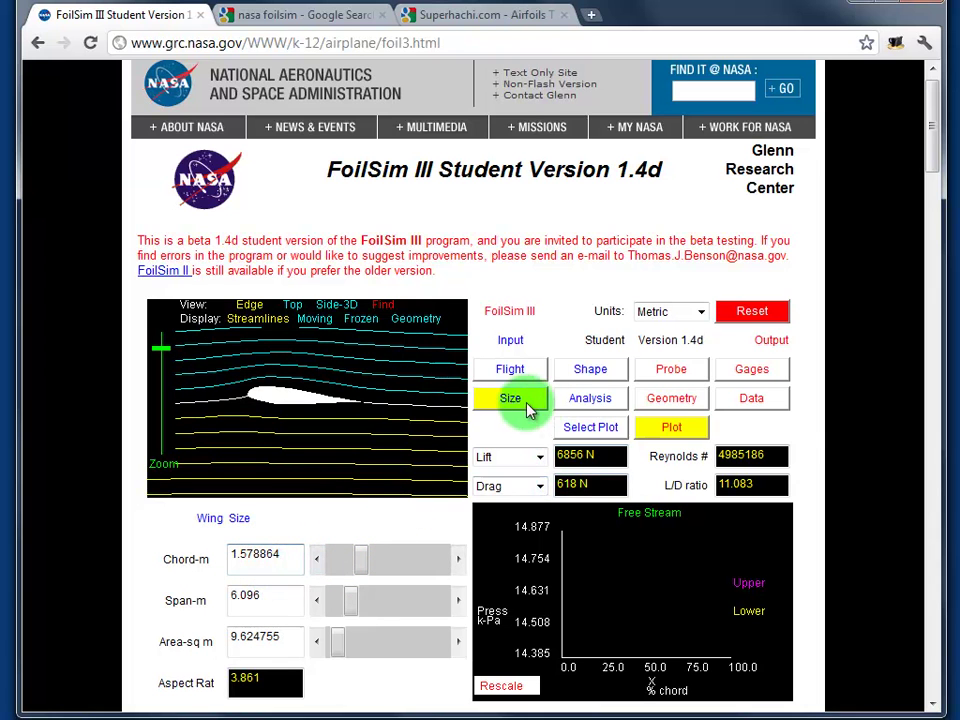
pyautogui.click(213, 568)
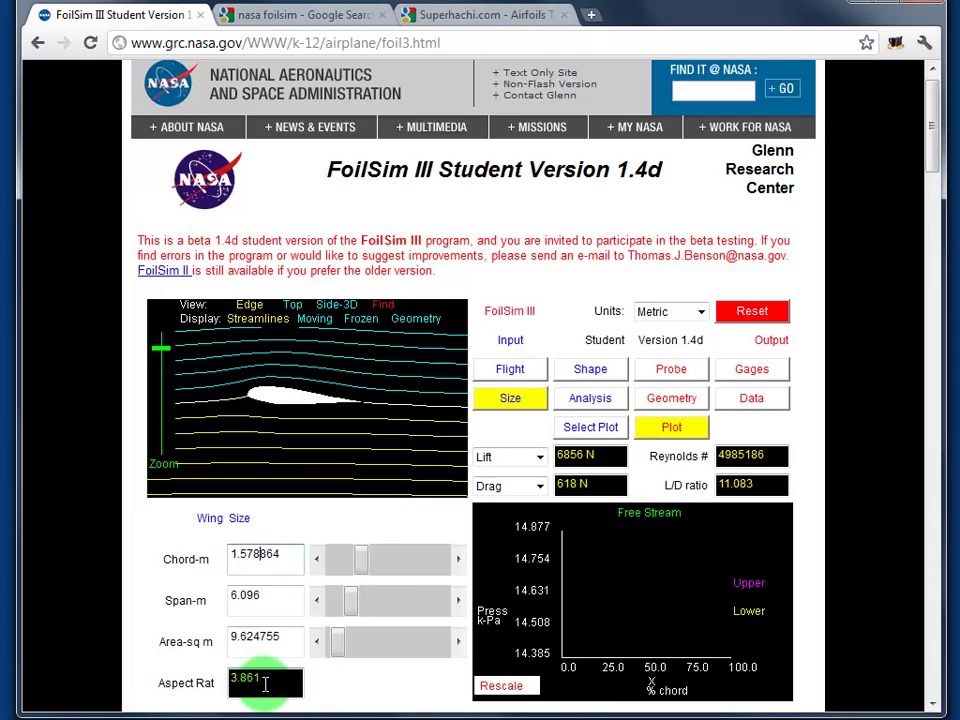
pyautogui.click(259, 555)
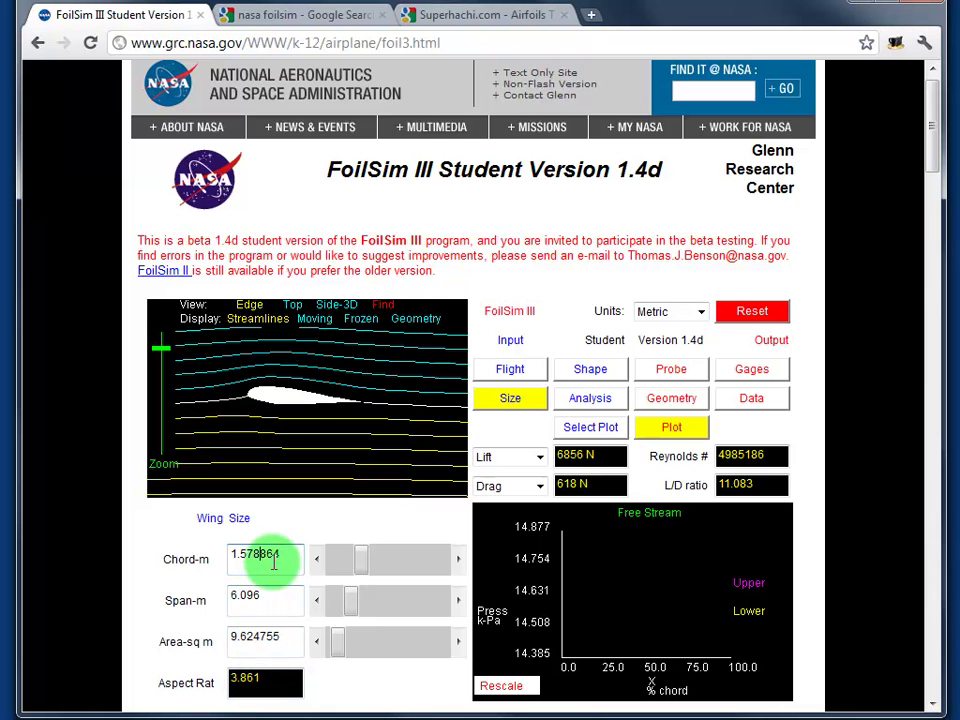
# Step: Check the chord line in the airfoil anatomy diagram and open the airfoil Shape inputs in FoilSim
pyautogui.click(475, 16)
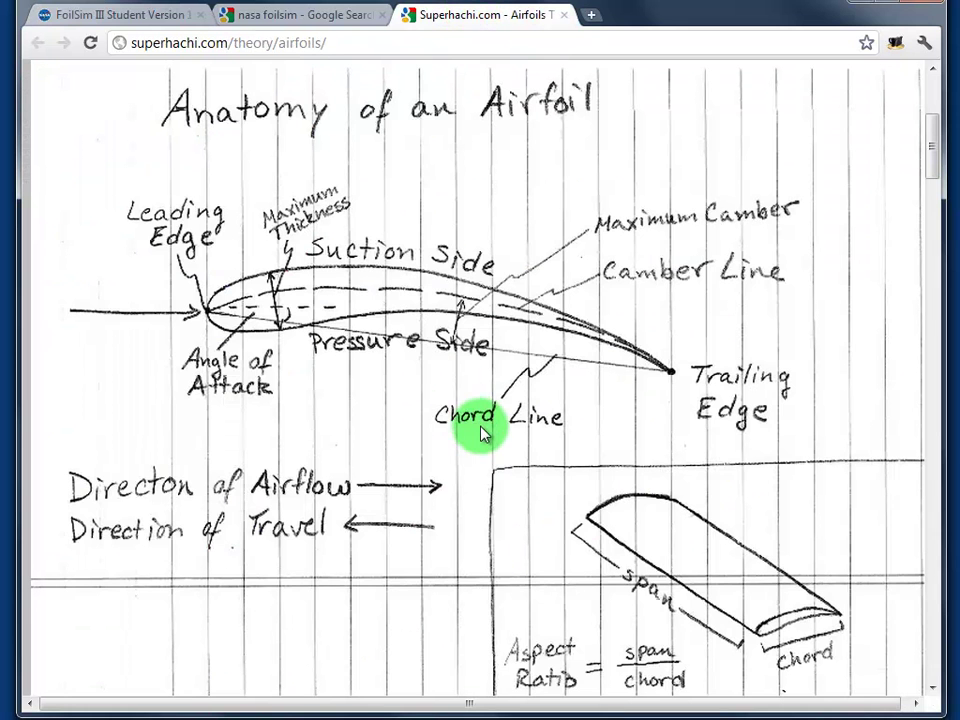
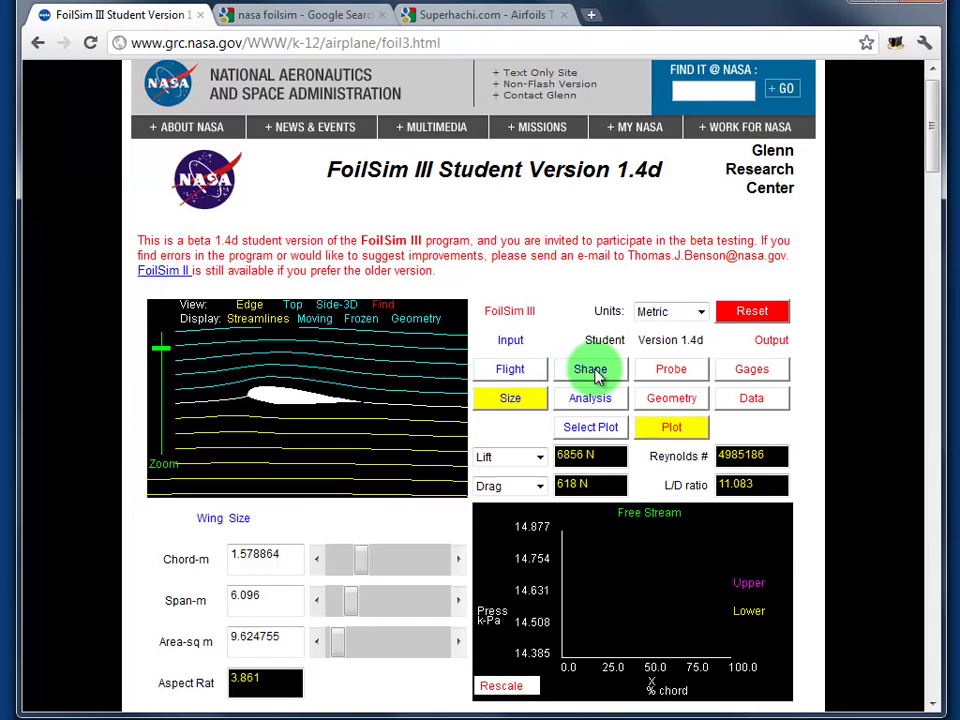
pyautogui.click(601, 376)
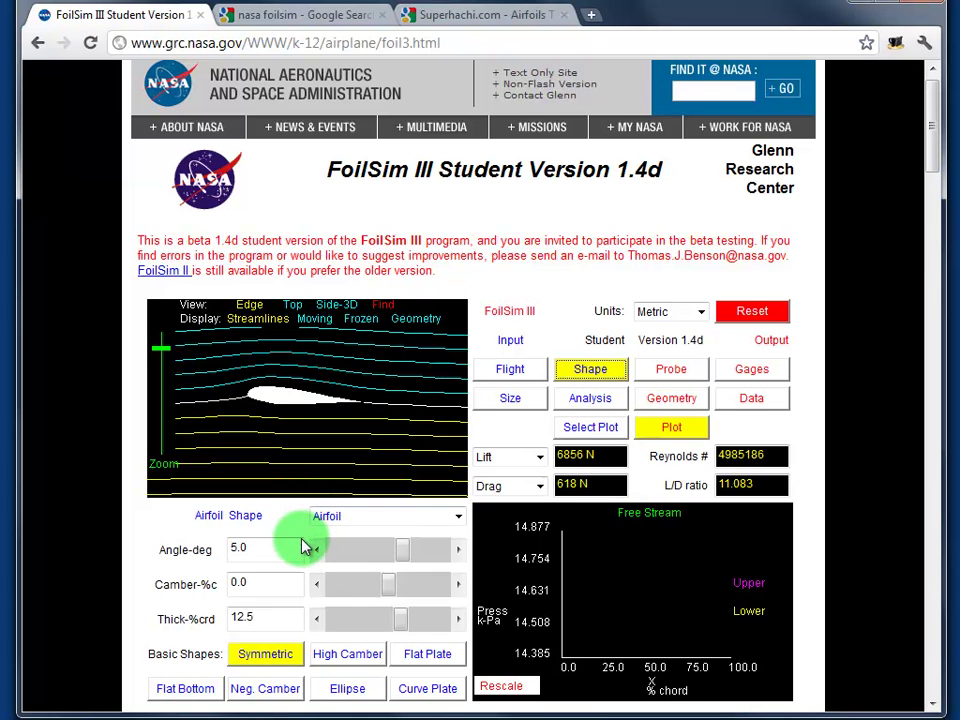
pyautogui.click(240, 549)
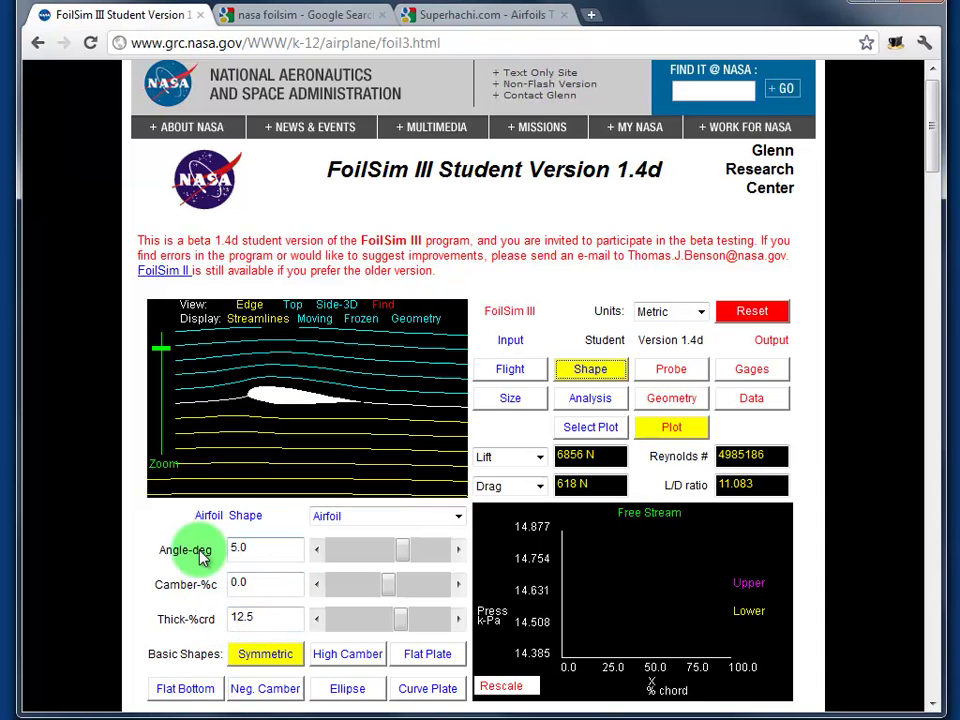
# Step: Study the camber and trailing edge in the airfoil anatomy diagram, returning to the FoilSim Shape inputs
pyautogui.click(488, 18)
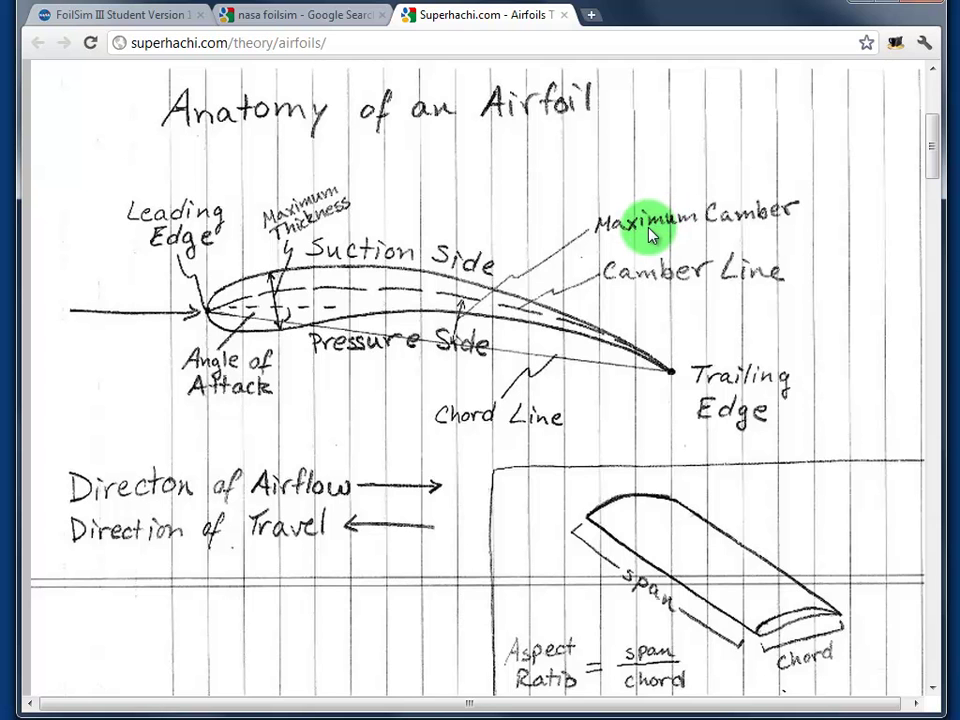
pyautogui.click(143, 16)
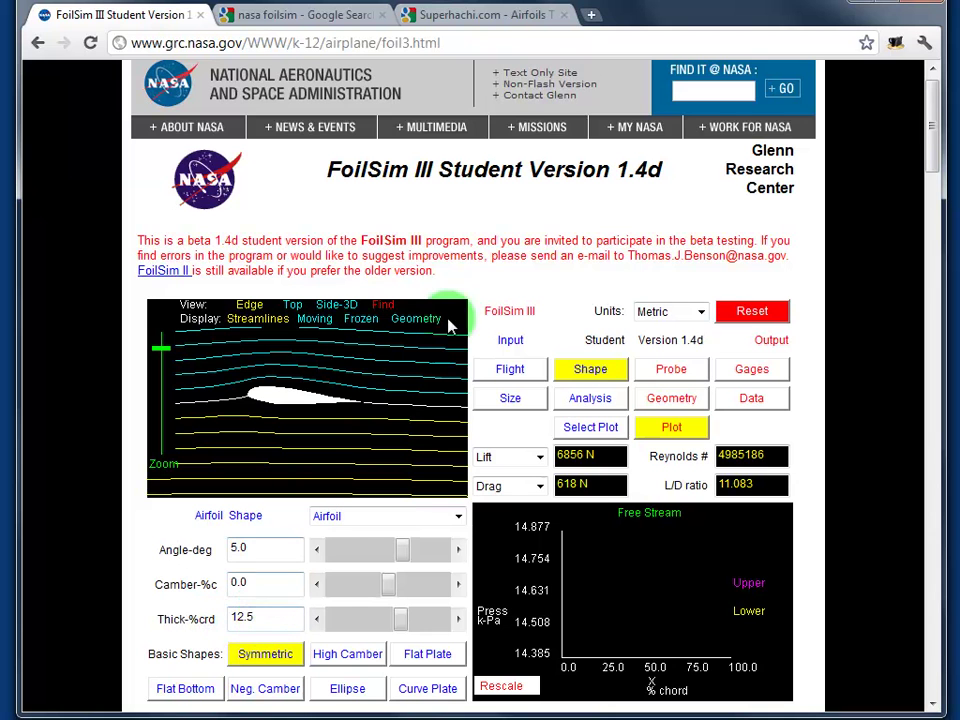
pyautogui.click(493, 16)
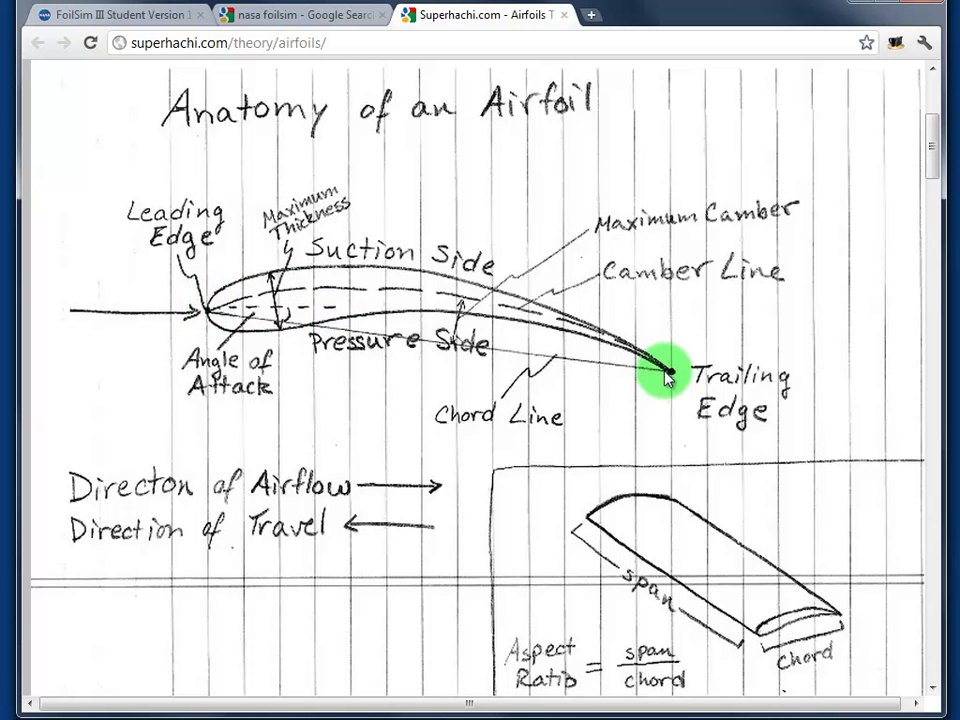
pyautogui.click(143, 18)
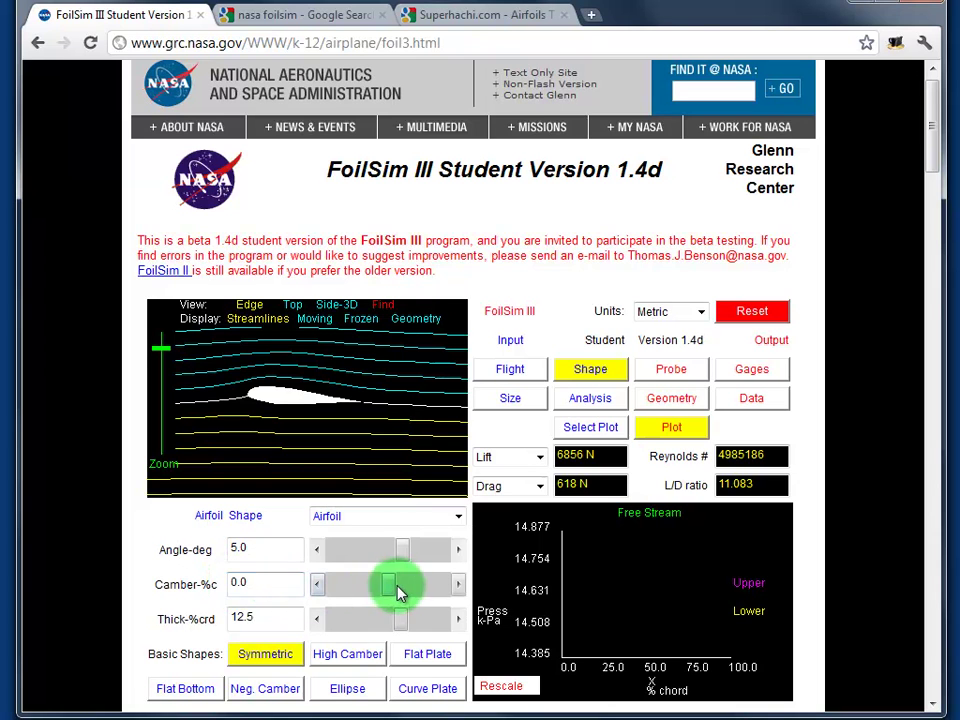
# Step: Adjust the airfoil shape to a camber of 13.52 %c, a thickness of 5.826 %crd and an angle of 9.44 degrees
pyautogui.moveTo(390, 585); pyautogui.dragTo(426, 580)
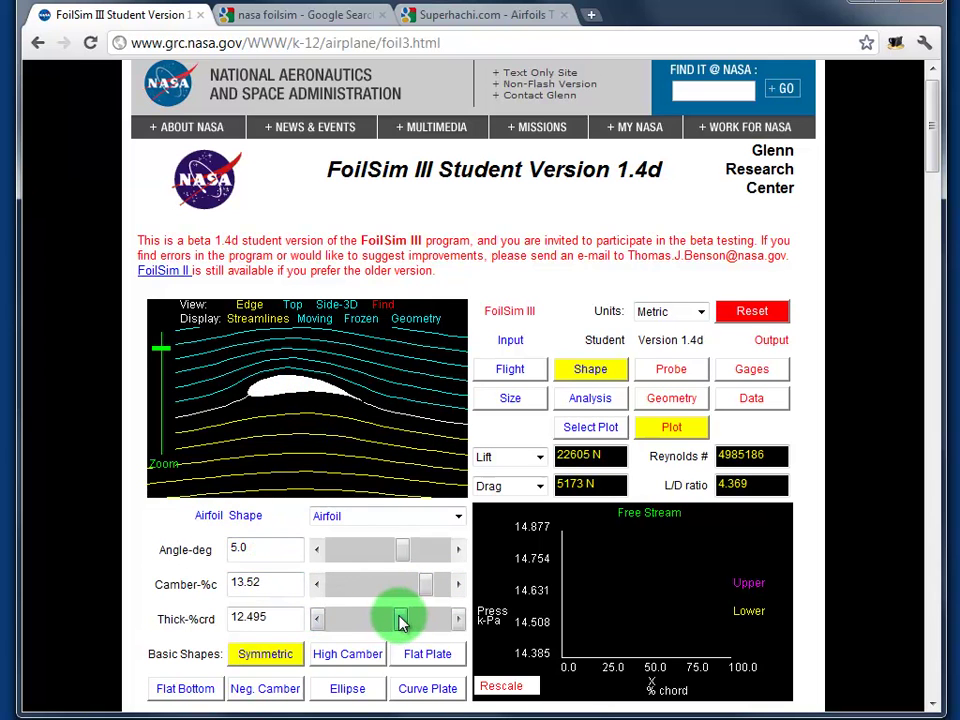
pyautogui.moveTo(400, 622); pyautogui.dragTo(362, 627)
pyautogui.moveTo(407, 553); pyautogui.dragTo(417, 556)
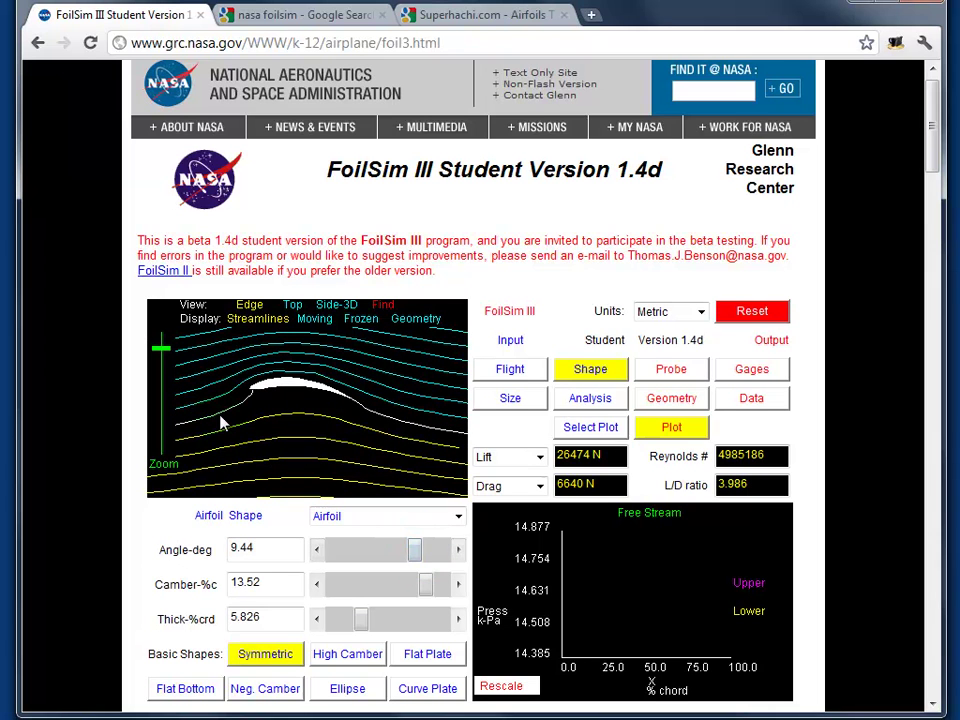
# Step: Raise the airfoil angle to 10.8 degrees, examine the streamlines near the trailing edge, and reduce the angle to 9.8 degrees
pyautogui.click(418, 558)
pyautogui.moveTo(418, 558); pyautogui.dragTo(420, 558)
pyautogui.click(350, 383)
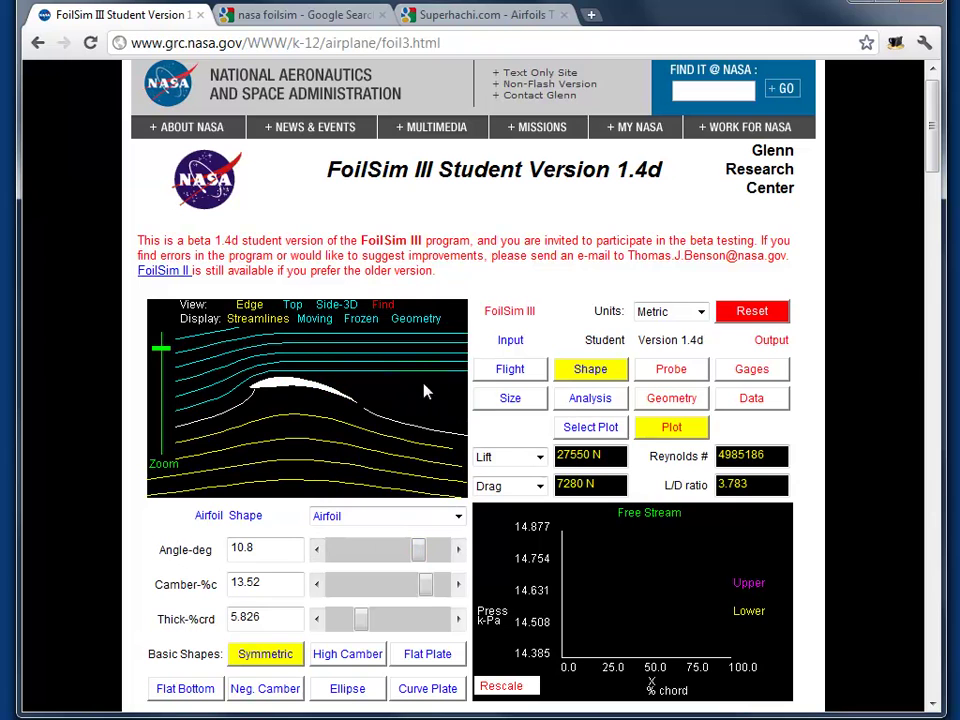
pyautogui.click(356, 403)
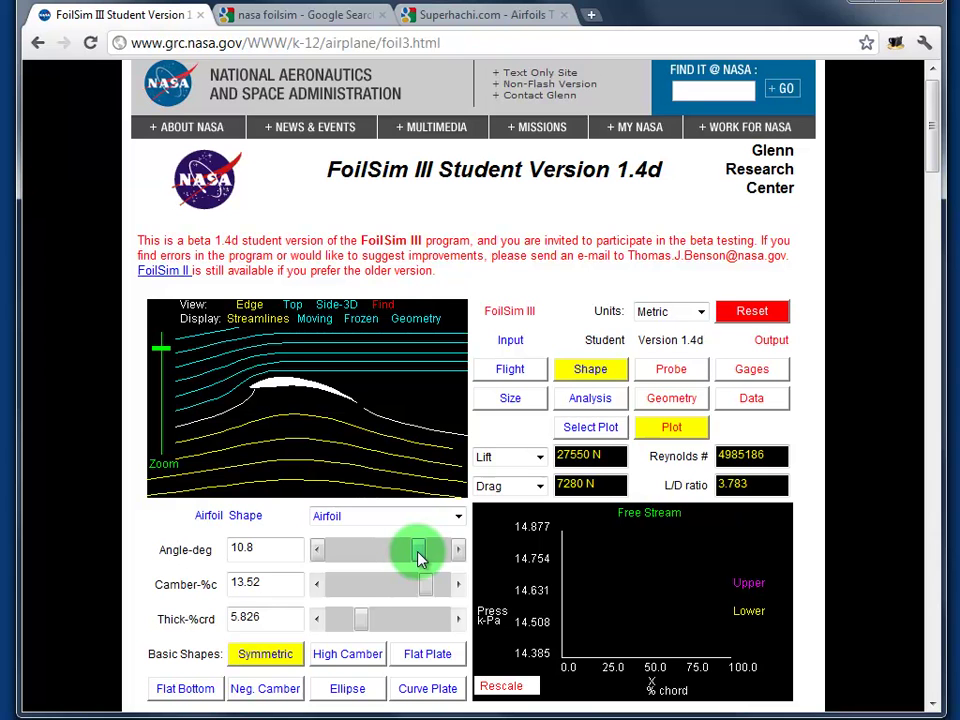
pyautogui.moveTo(418, 554); pyautogui.dragTo(417, 556)
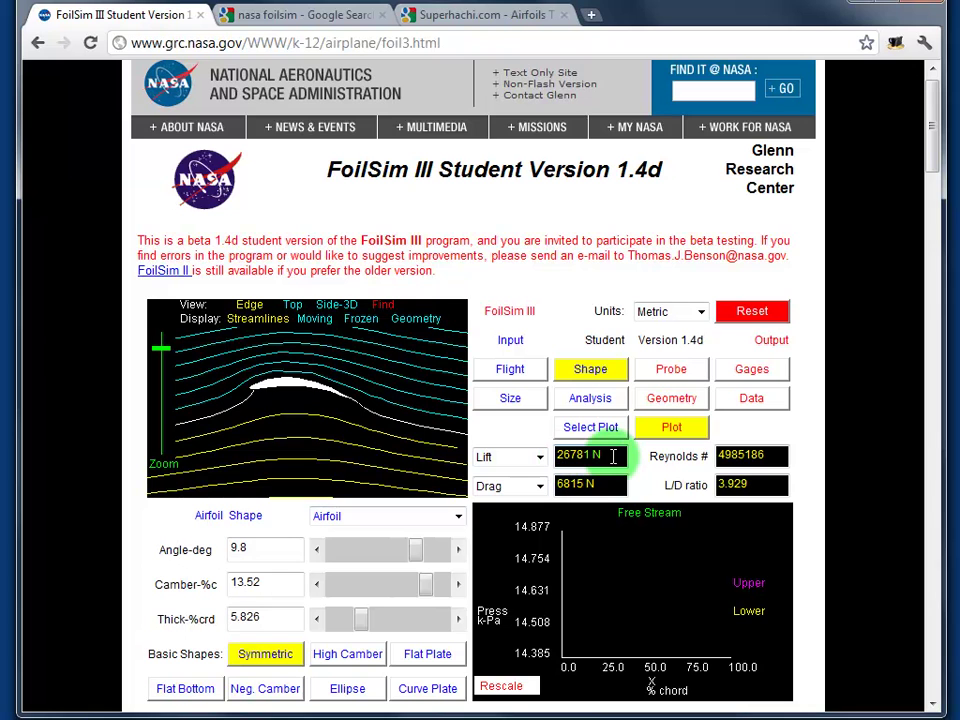
# Step: Check the lift, drag, Reynolds number and L/D ratio outputs for the current airfoil
pyautogui.click(557, 484)
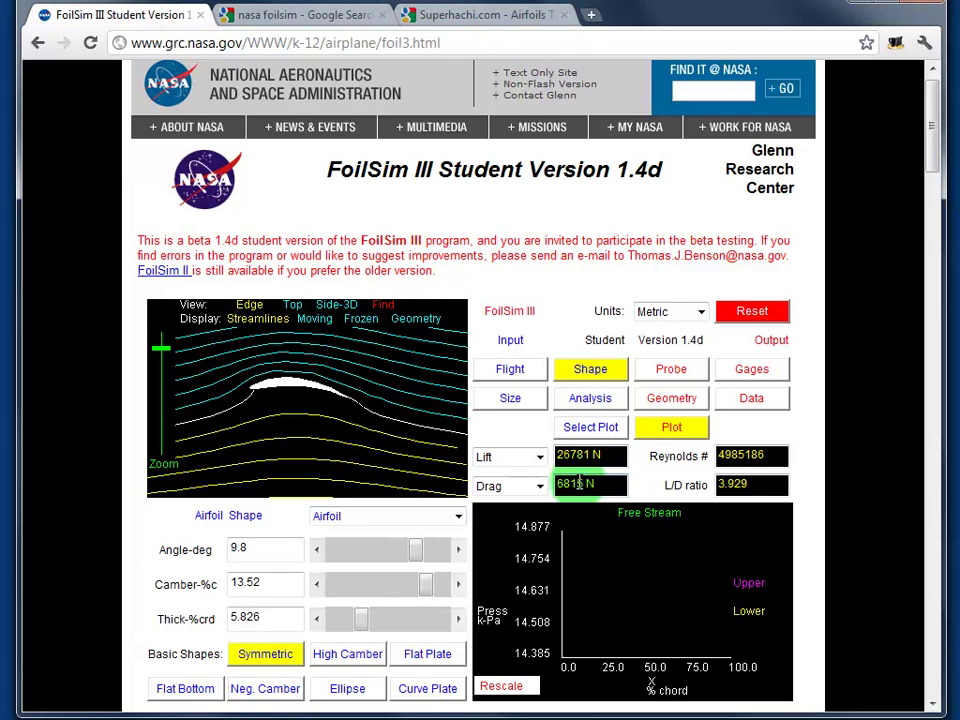
pyautogui.click(576, 485)
pyautogui.click(724, 455)
pyautogui.click(766, 455)
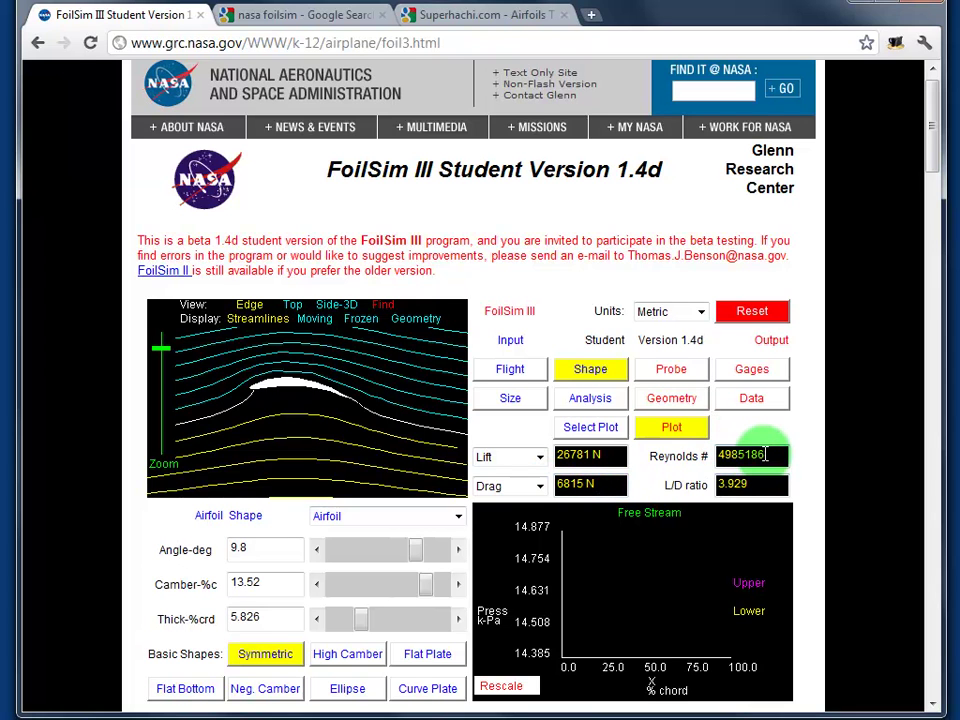
pyautogui.click(759, 485)
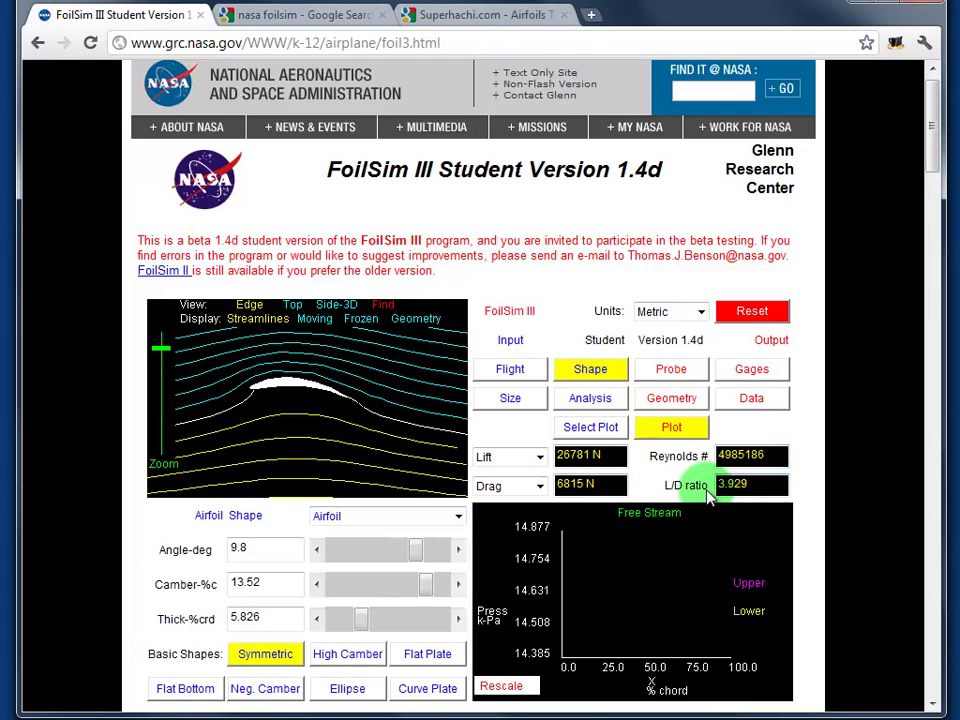